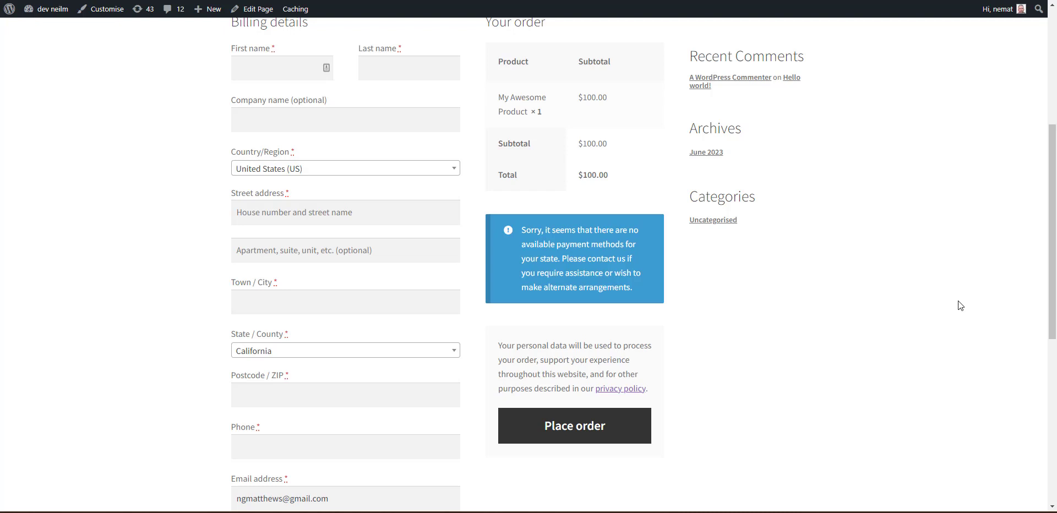
Scroll through the storefront checkout page to review its current billing fields.
scroll(458, 394, down, 1)
scroll(397, 275, up, 5)
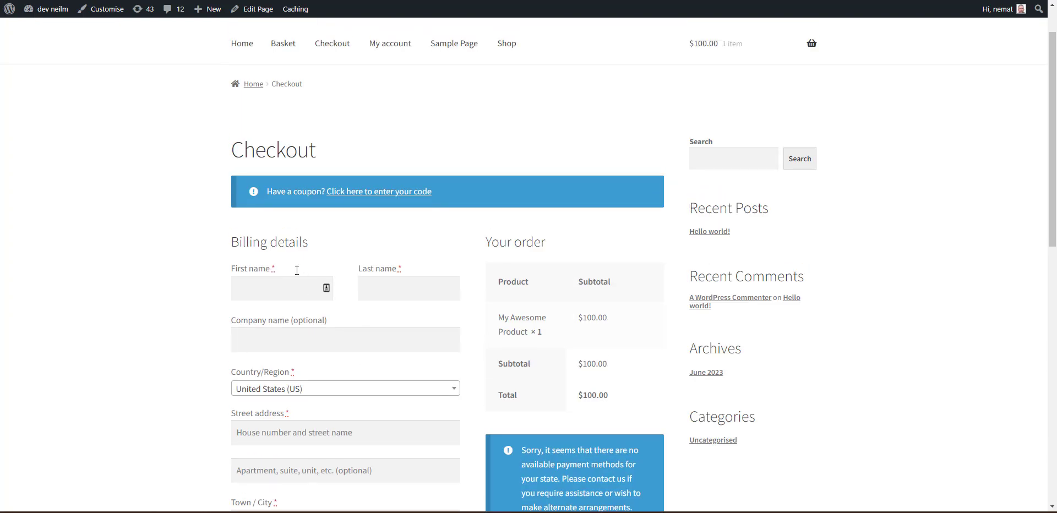
scroll(340, 153, down, 6)
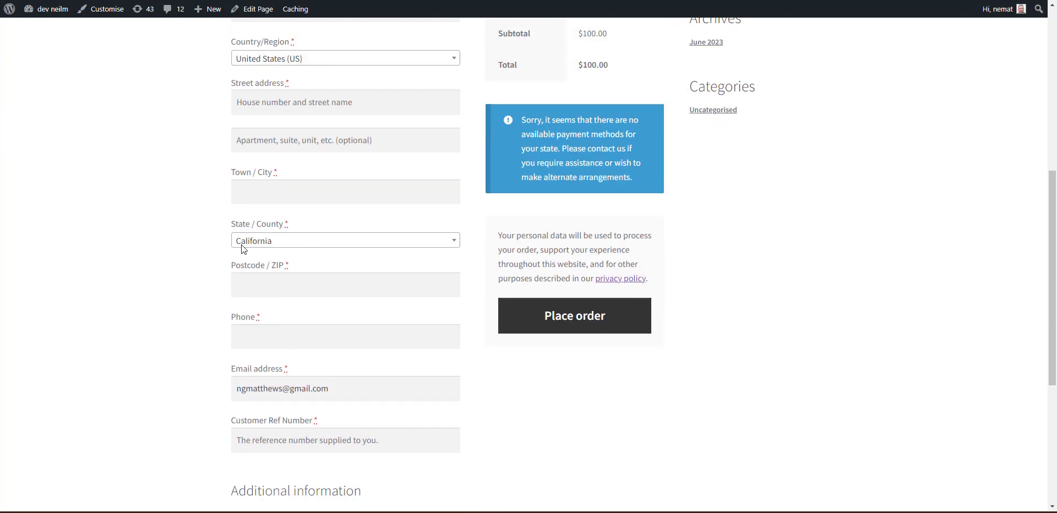
scroll(296, 89, up, 2)
scroll(297, 90, up, 2)
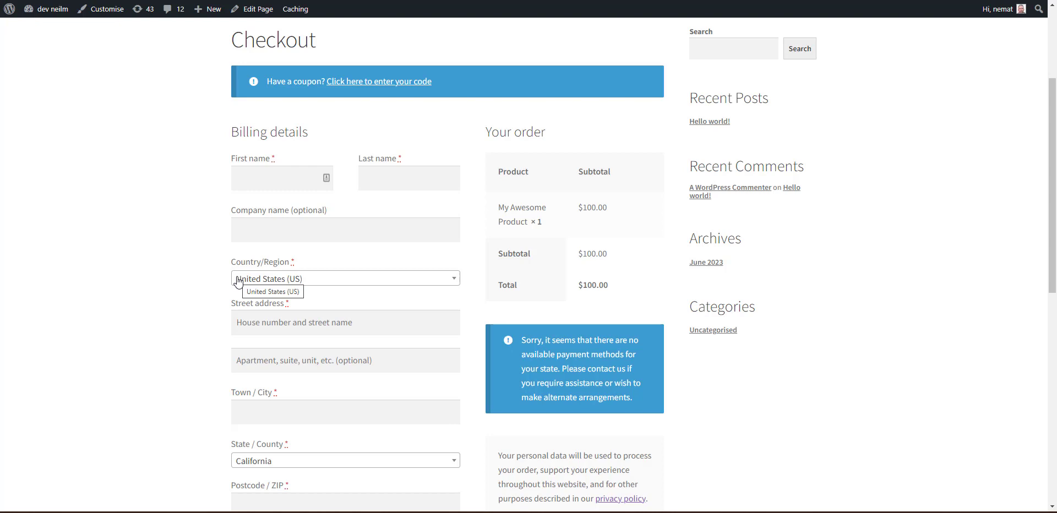
scroll(354, 226, down, 3)
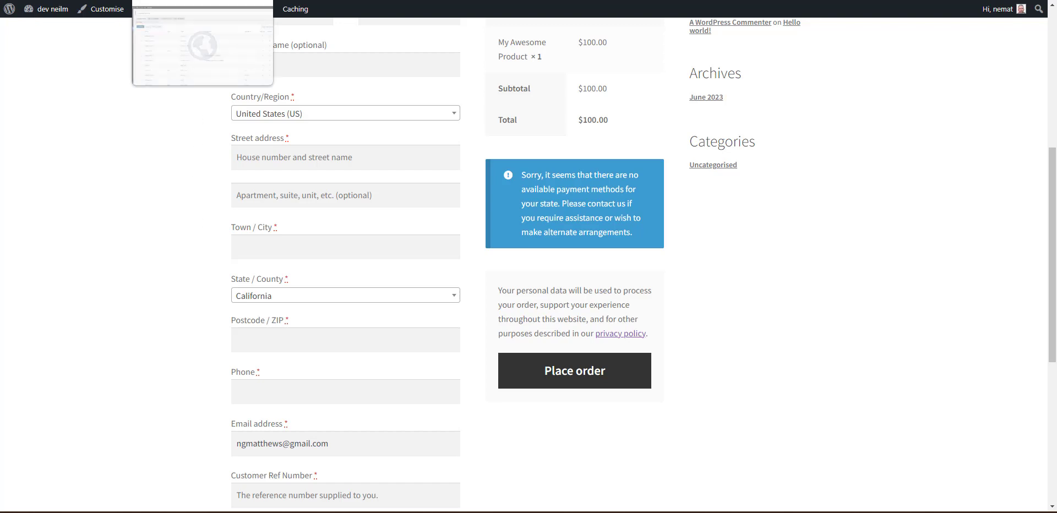
In the admin tab, visit Installed Plugins, then WooCommerce > Checkout Form > Billing Fields.
key(ctrl+Tab)
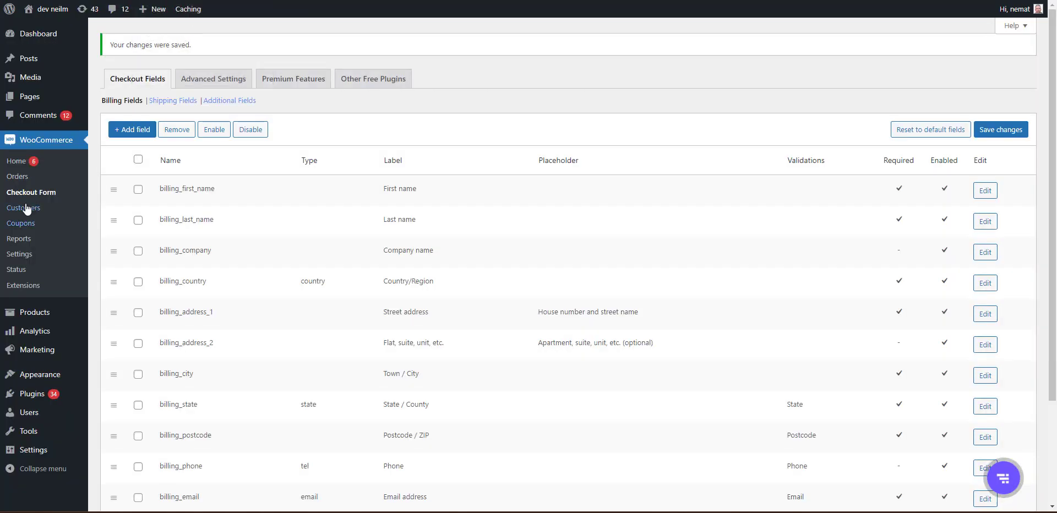
scroll(33, 407, down, 3)
mouse_move(37, 399)
click(38, 383)
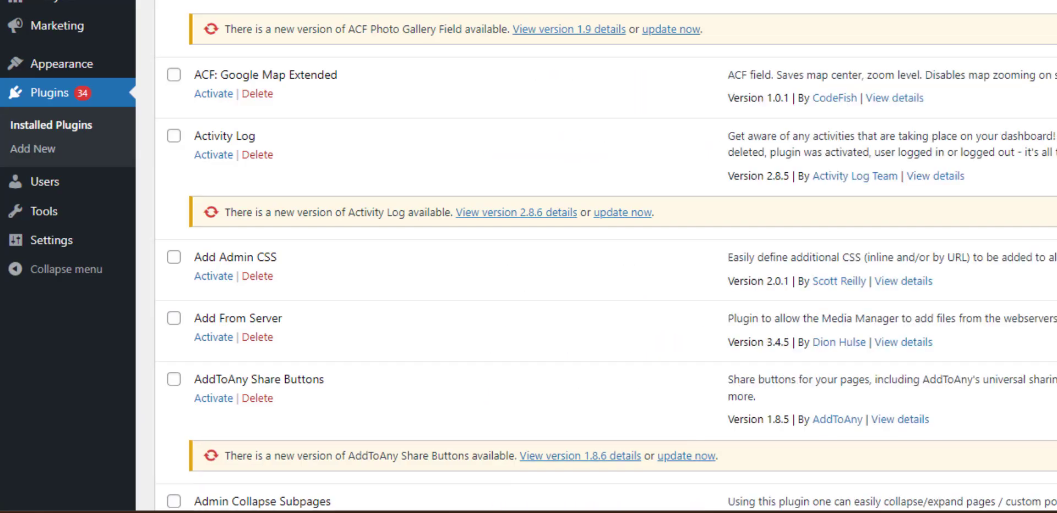
scroll(606, 257, down, 20)
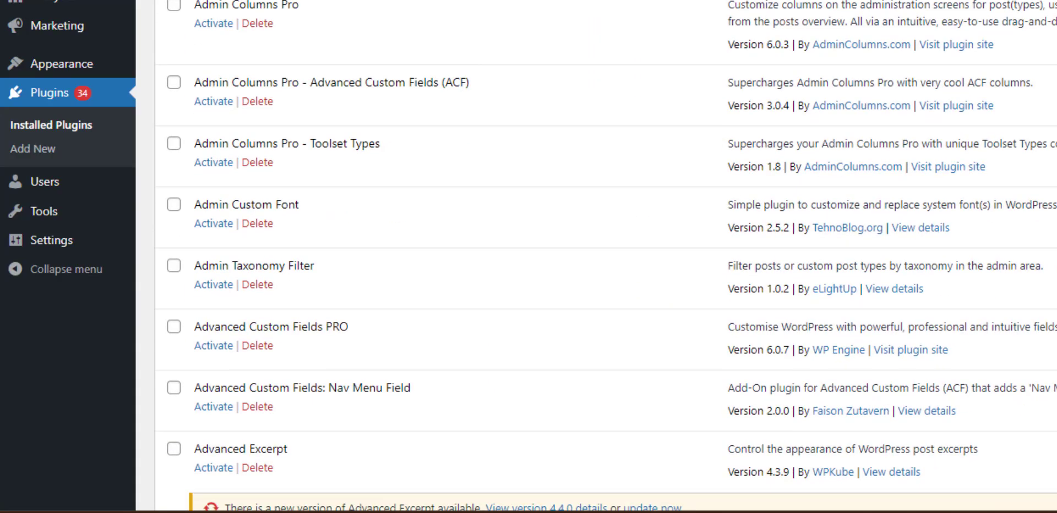
scroll(236, 156, up, 1)
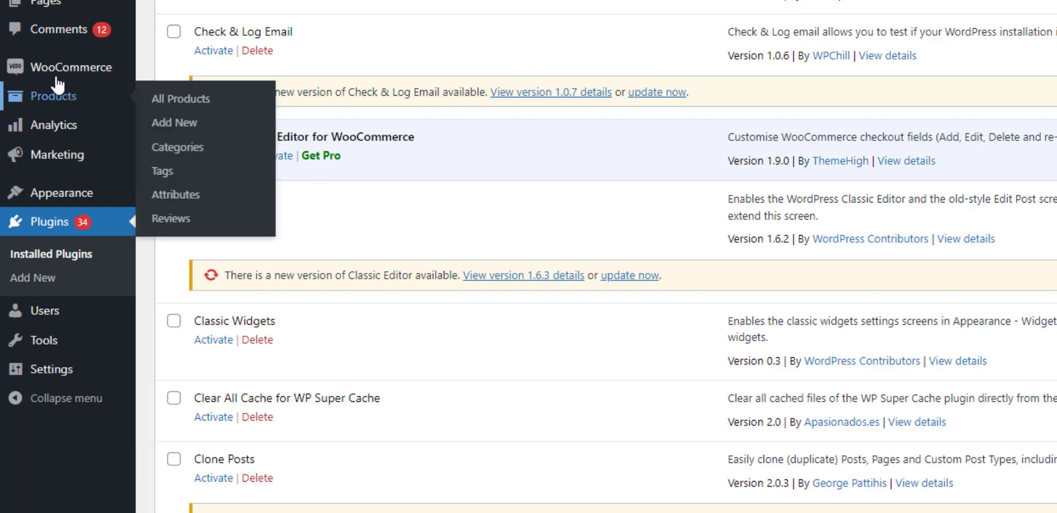
mouse_move(58, 82)
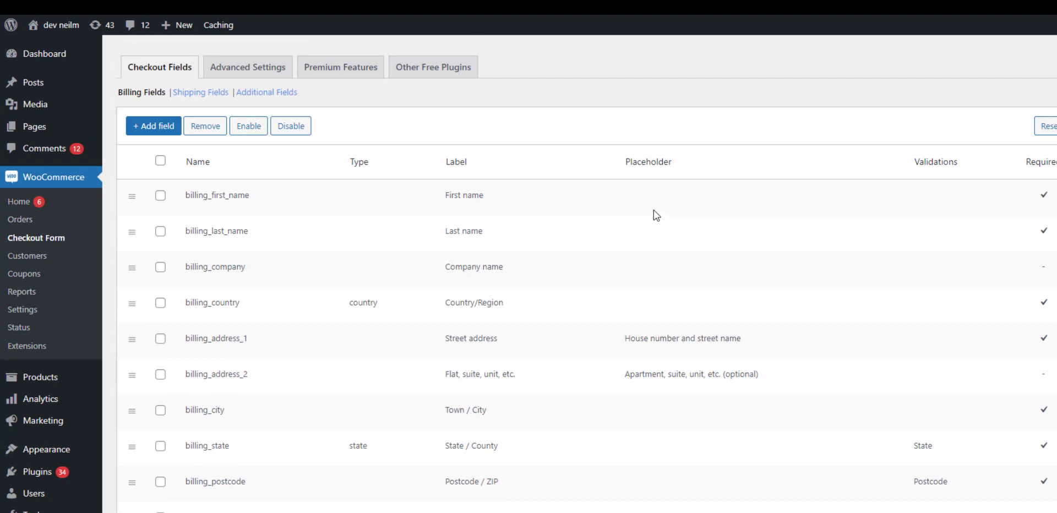
Drag the billing_email field to the top of the billing fields list.
scroll(653, 209, down, 2)
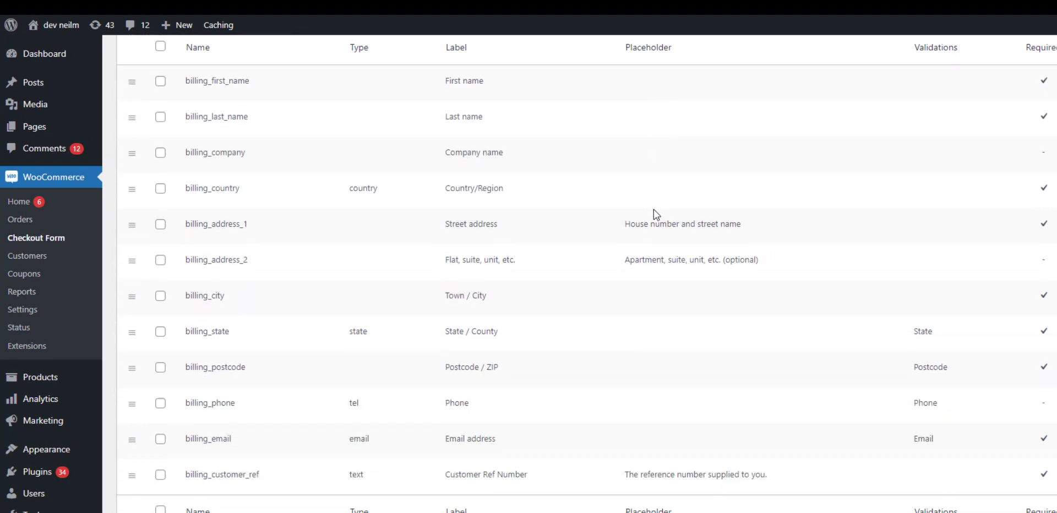
scroll(653, 209, up, 1)
drag(131, 503, 145, 142)
scroll(157, 184, up, 1)
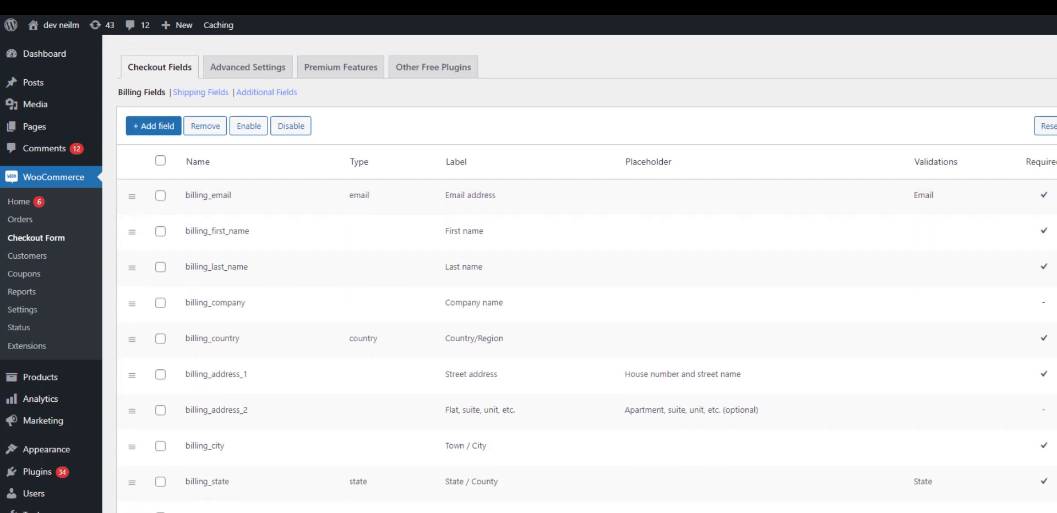
Select the billing_phone field and disable it.
scroll(494, 234, down, 1)
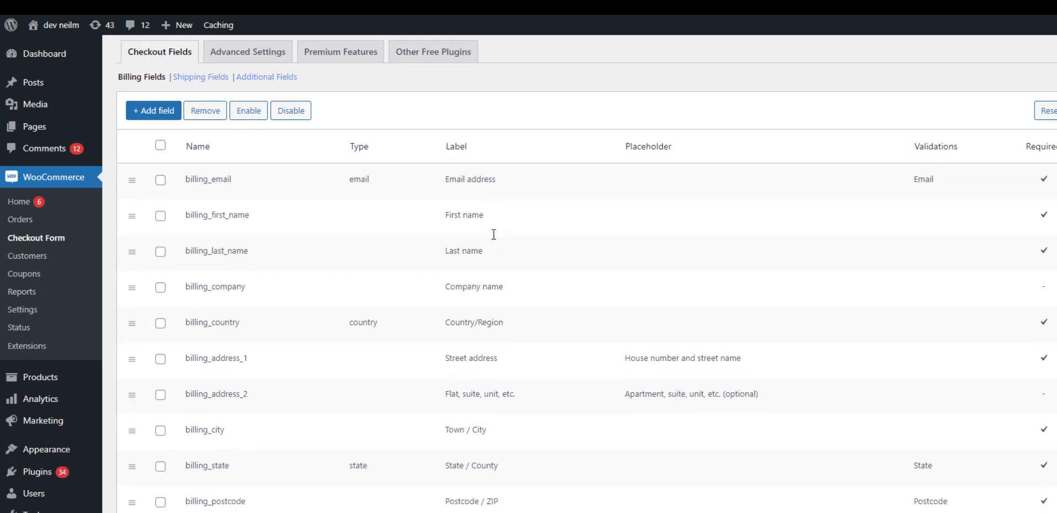
scroll(388, 215, down, 1)
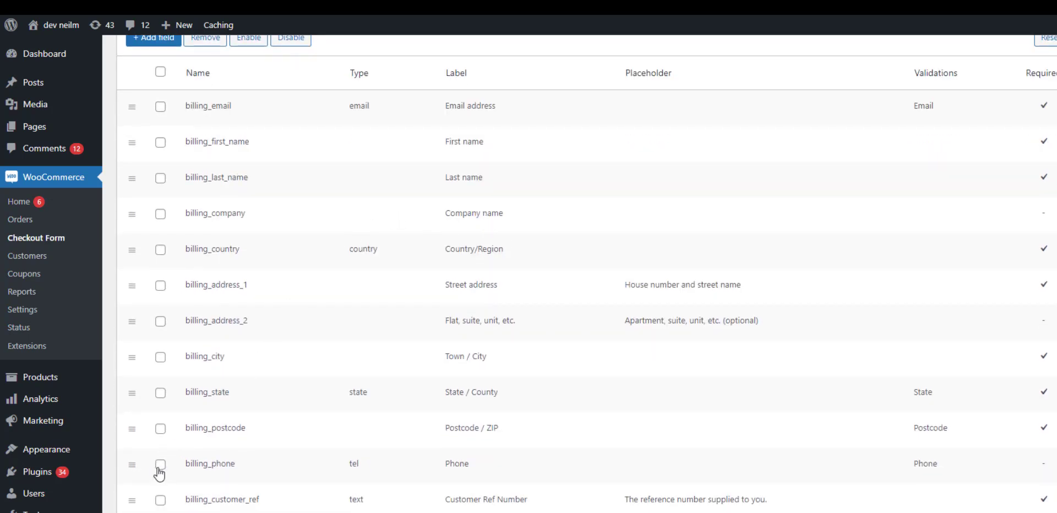
click(152, 452)
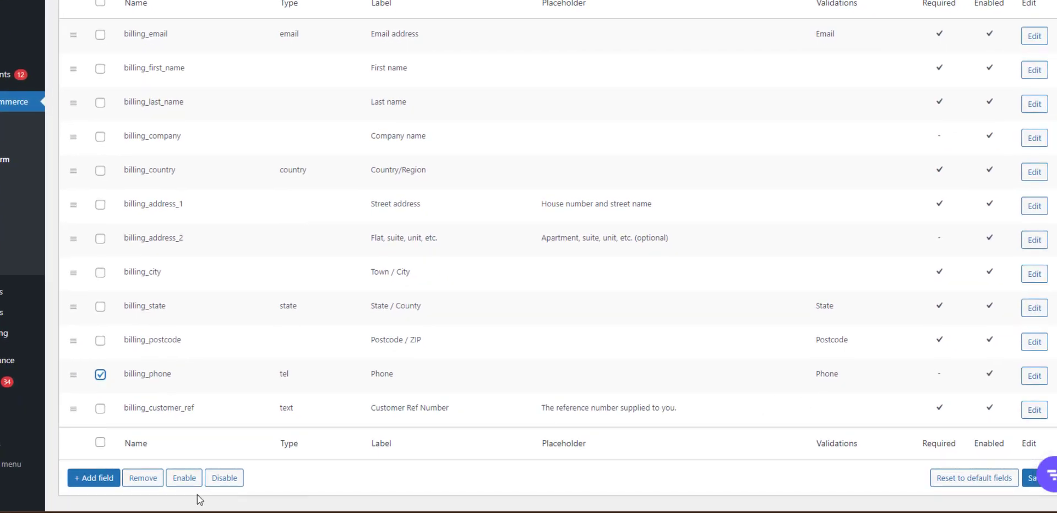
click(223, 480)
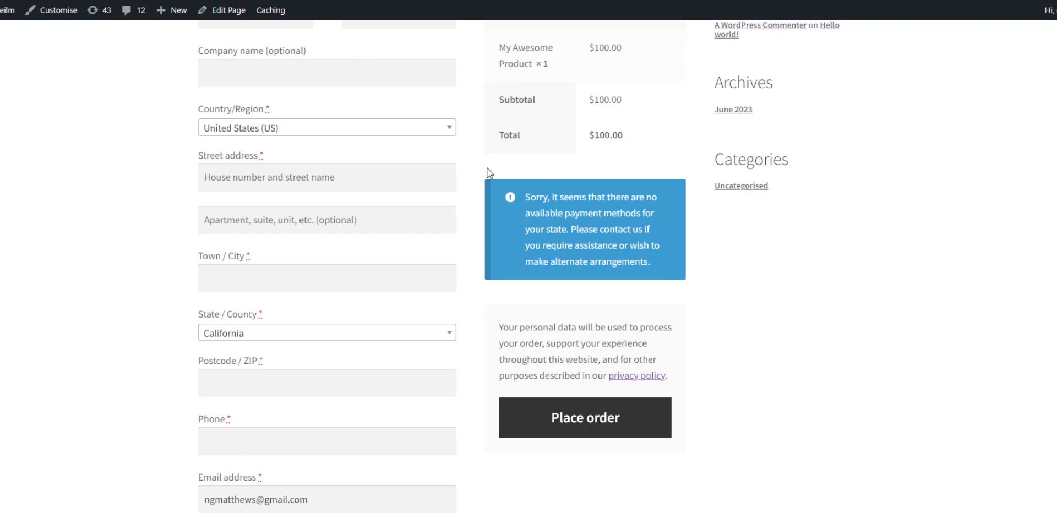
Reload the checkout page and confirm Email address appears first with no Phone field.
key(F5)
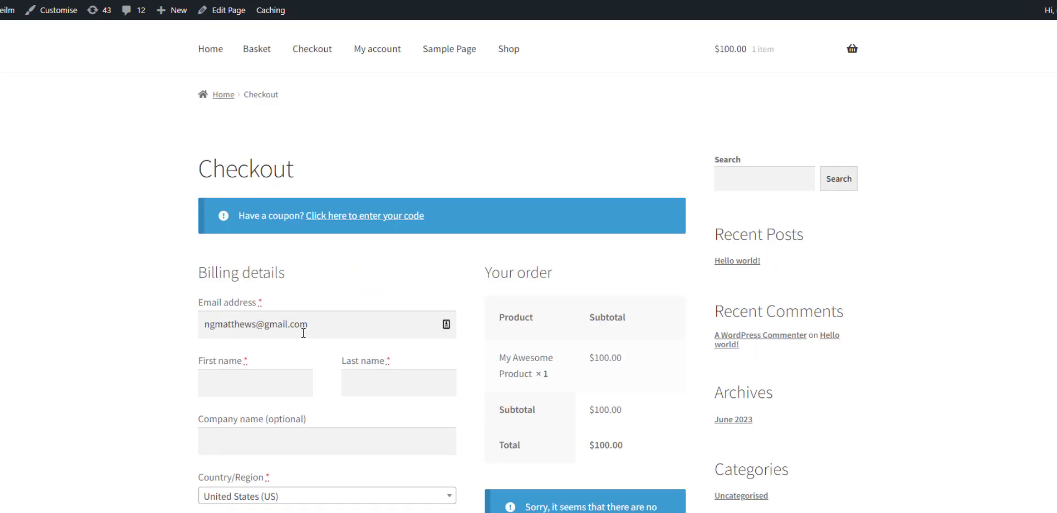
scroll(242, 276, down, 5)
scroll(240, 252, down, 5)
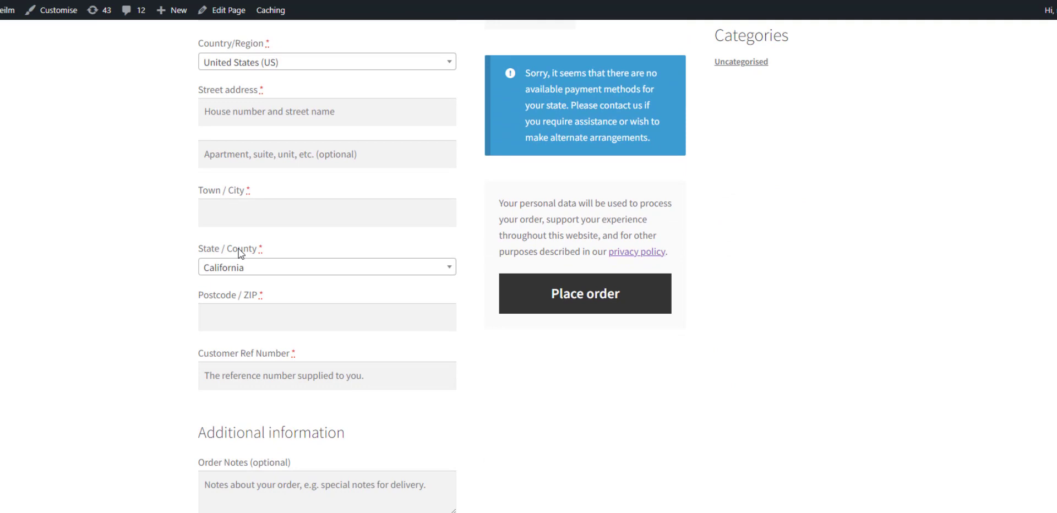
scroll(237, 282, up, 2)
Return to the admin checkout field settings and scroll the billing fields list.
key(ctrl+Tab)
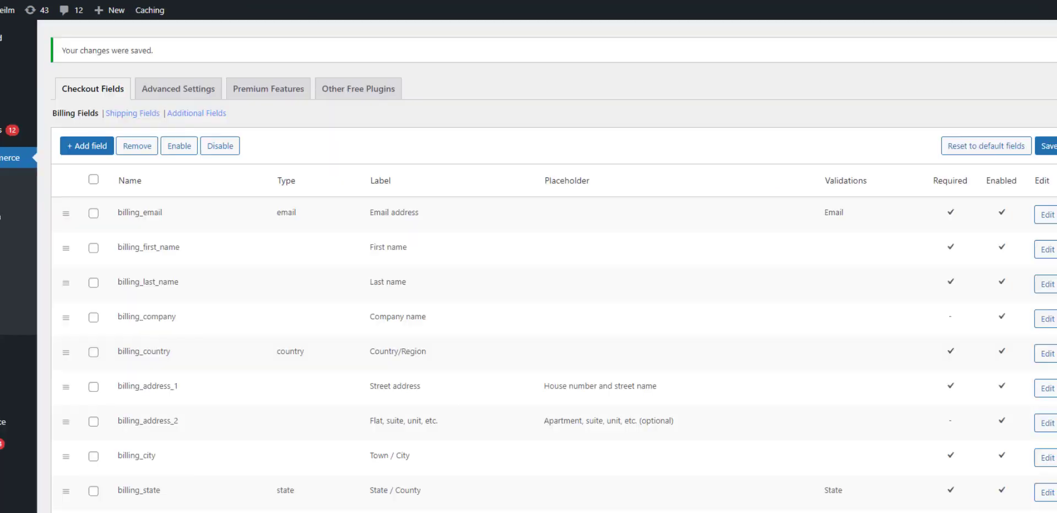
scroll(126, 160, down, 3)
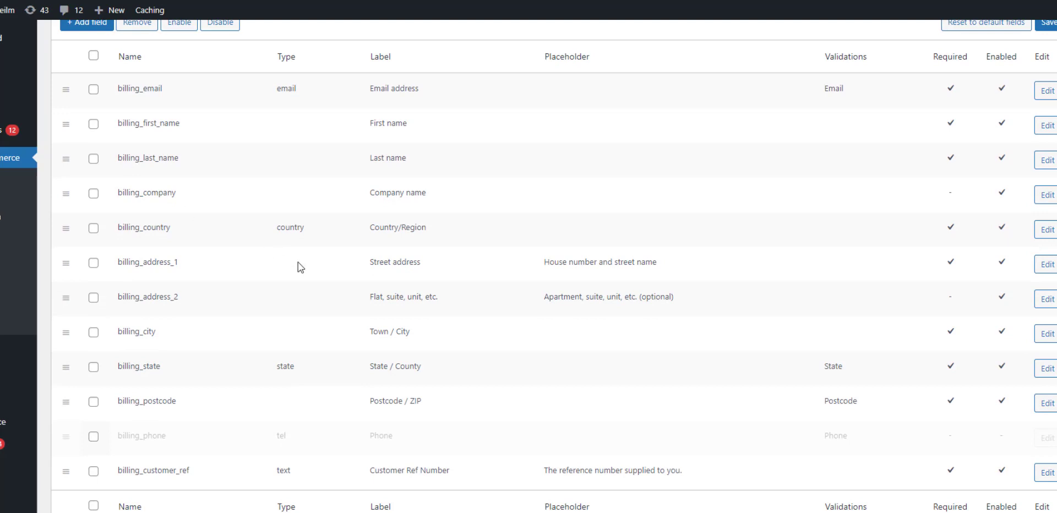
scroll(298, 262, up, 3)
scroll(286, 261, down, 3)
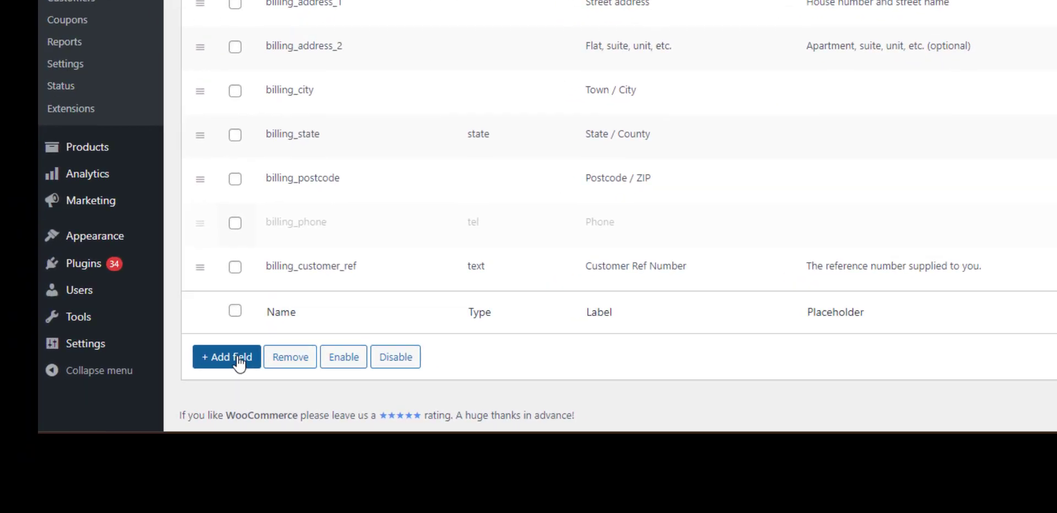
Add a new Text-type billing field named customer_reference.
click(95, 504)
click(526, 108)
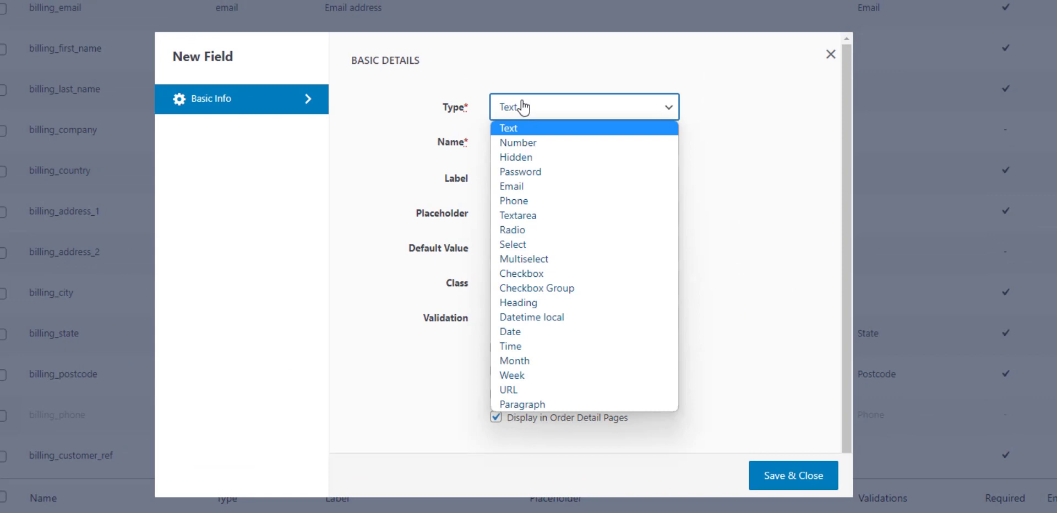
click(528, 128)
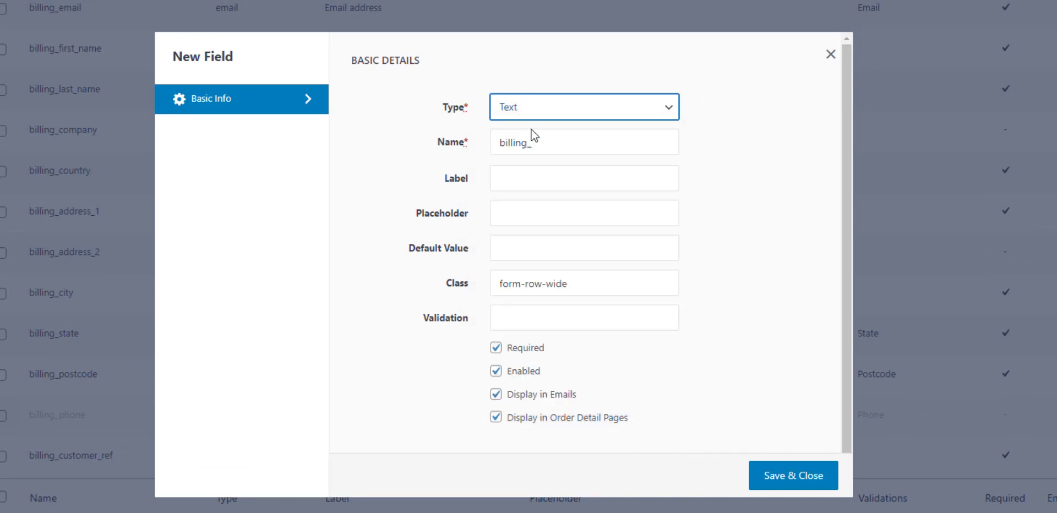
click(551, 149)
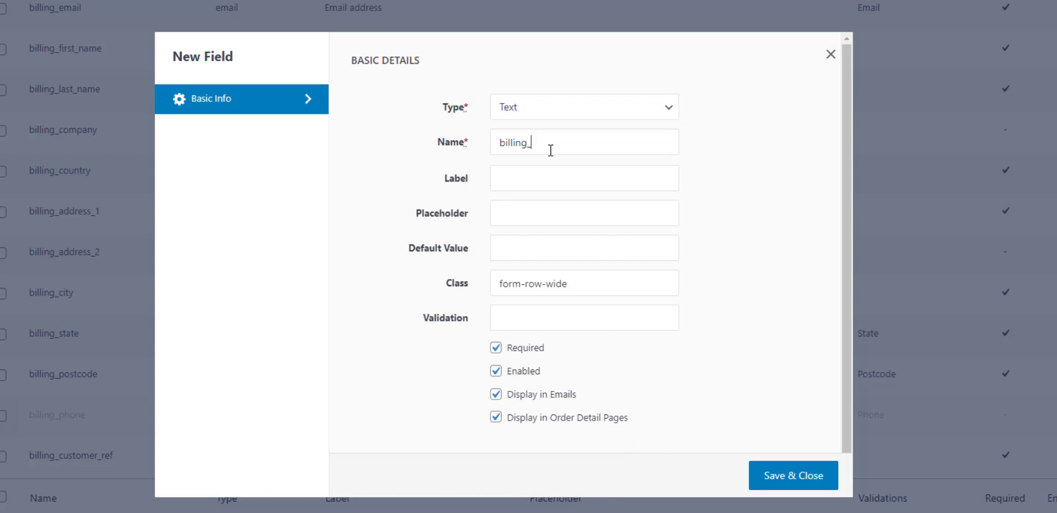
text(customer_reference)
key(Tab)
Label it 'Customer Reference #' with placeholder 'your customer account number', then Save & Close.
text(Customer)
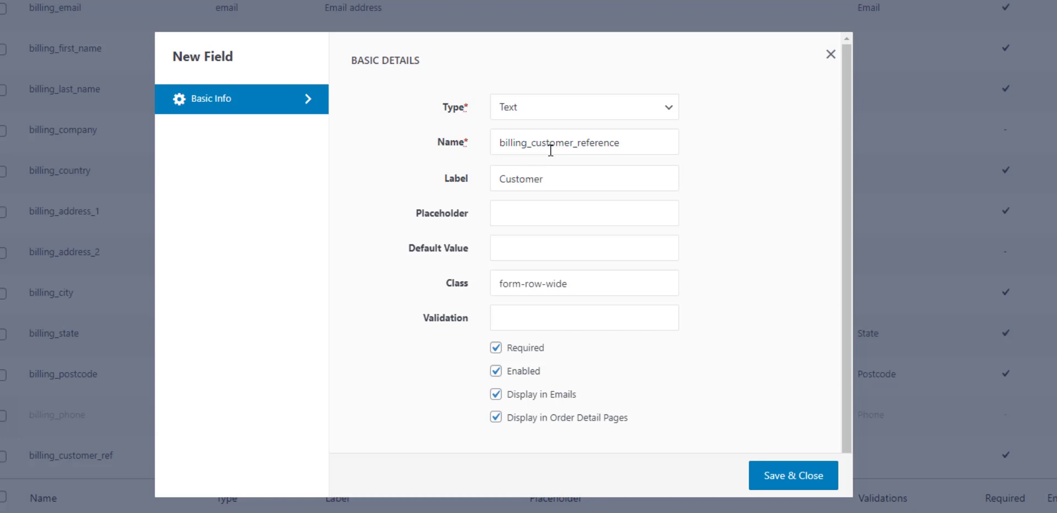
text( REf)
key(BackSpace)
key(BackSpace)
text(eferenmce)
key(BackSpace)
key(BackSpace)
key(BackSpace)
key(BackSpace)
key(BackSpace)
key(BackSpace)
text(rence #)
key(Tab)
text(your cust)
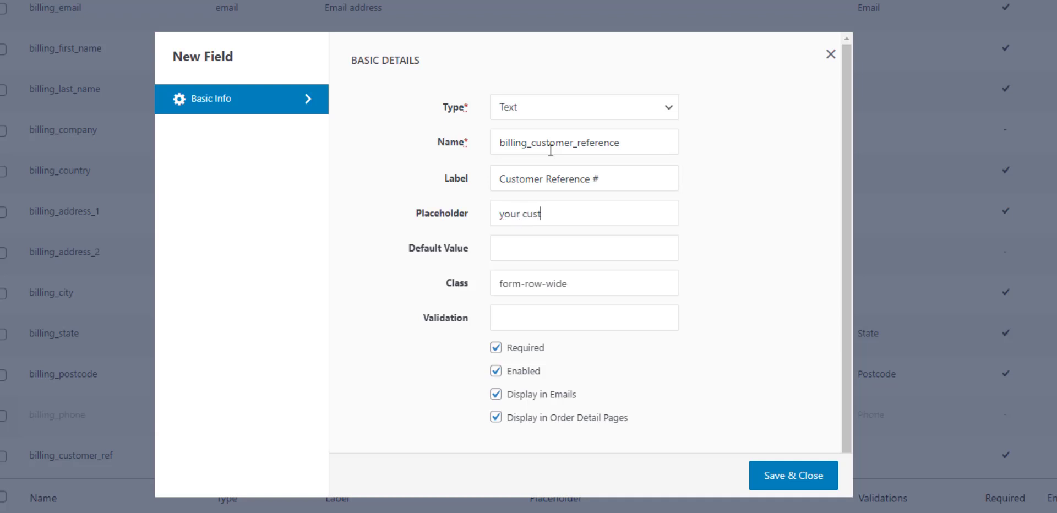
text(omer account n)
key(BackSpace)
key(BackSpace)
text(nt number)
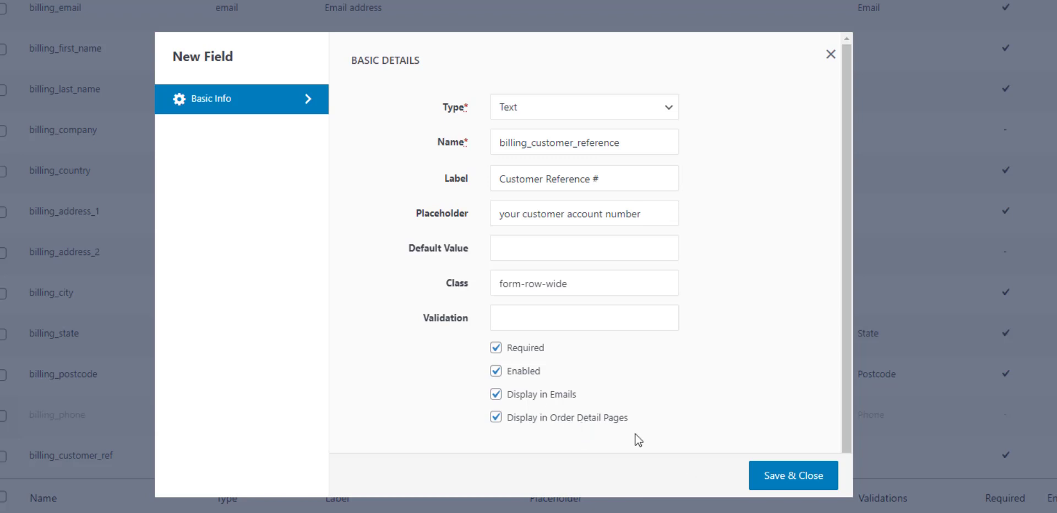
click(793, 476)
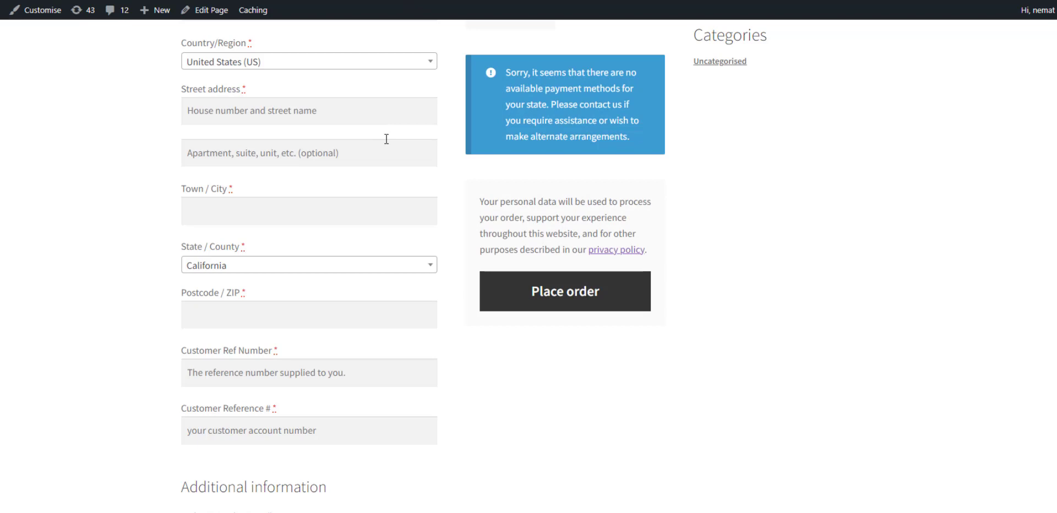
Scroll the checkout to the new Customer Reference # field and click into it.
scroll(386, 139, up, 2)
scroll(387, 138, down, 4)
click(319, 306)
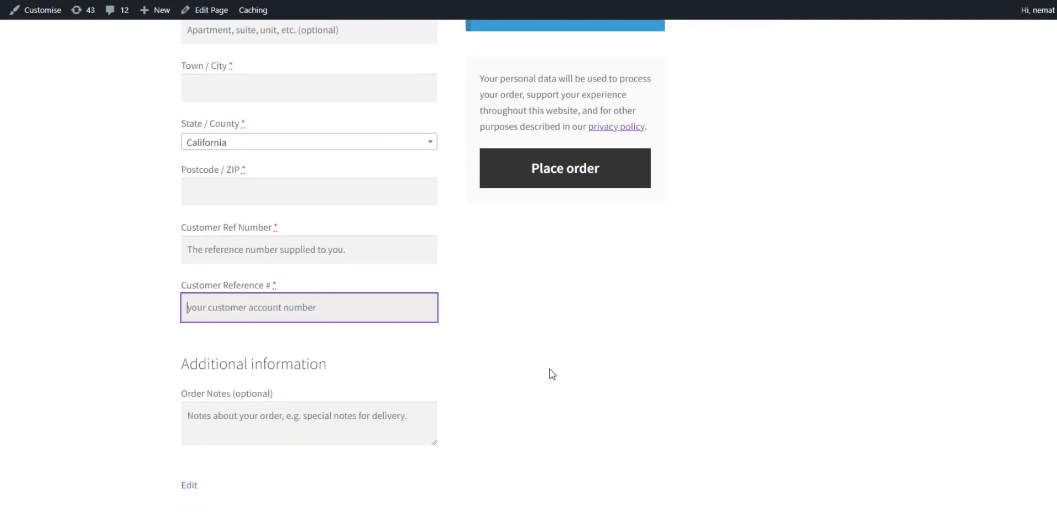